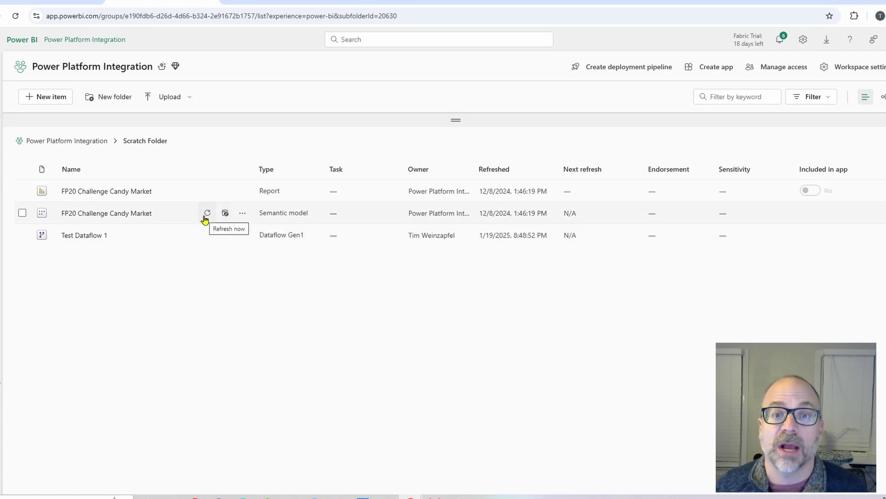
# Switch on the Daily scheduled refresh in the FP20 Challenge Candy Market semantic model settings
pyautogui.click(242, 214)
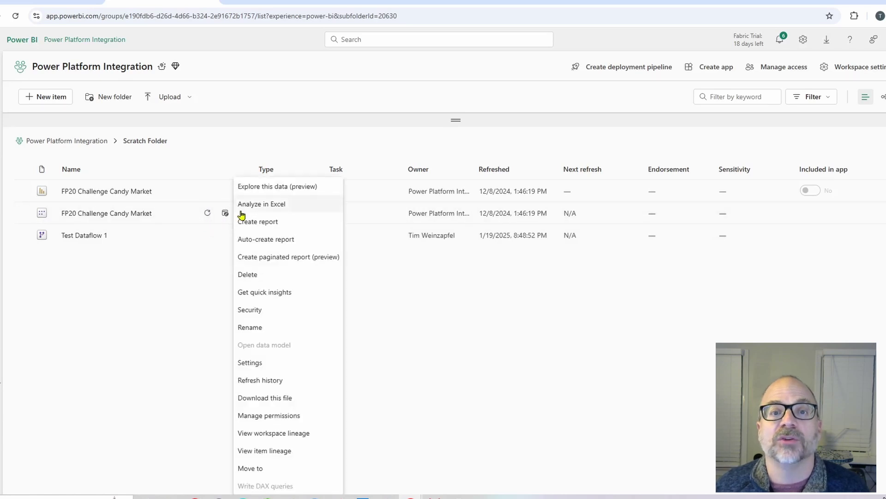
pyautogui.click(252, 366)
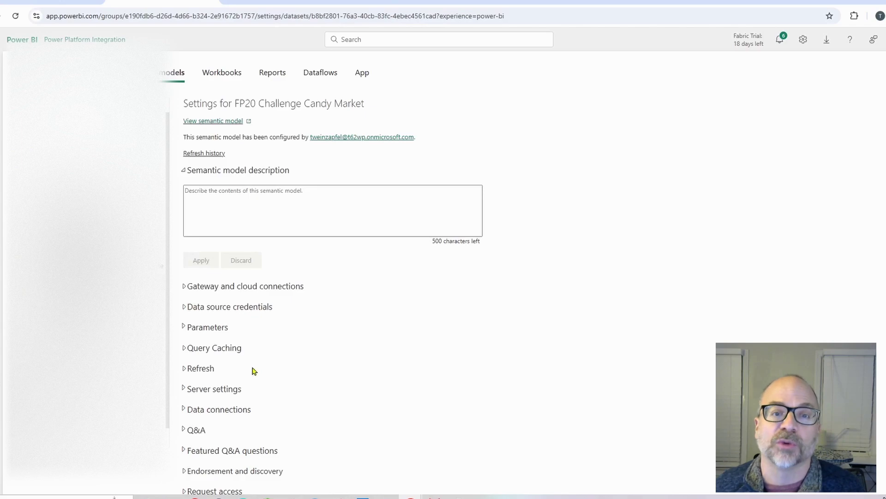
pyautogui.click(184, 370)
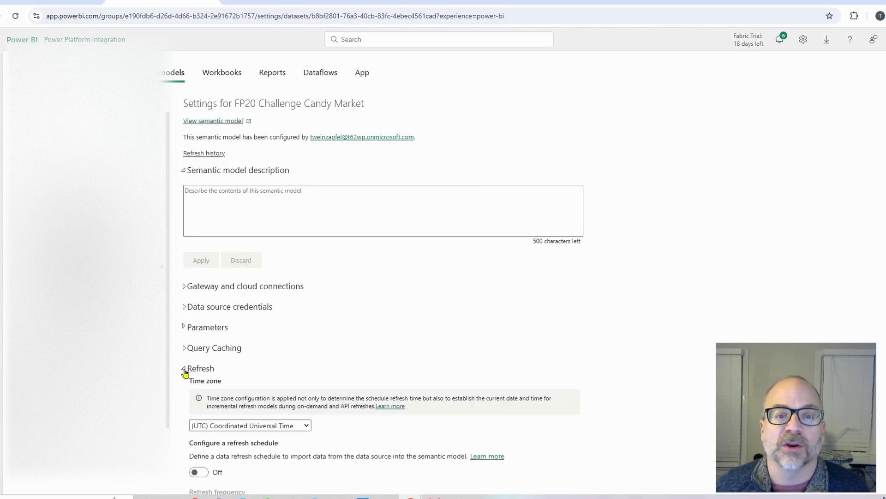
pyautogui.scroll(-2, 187, 369)
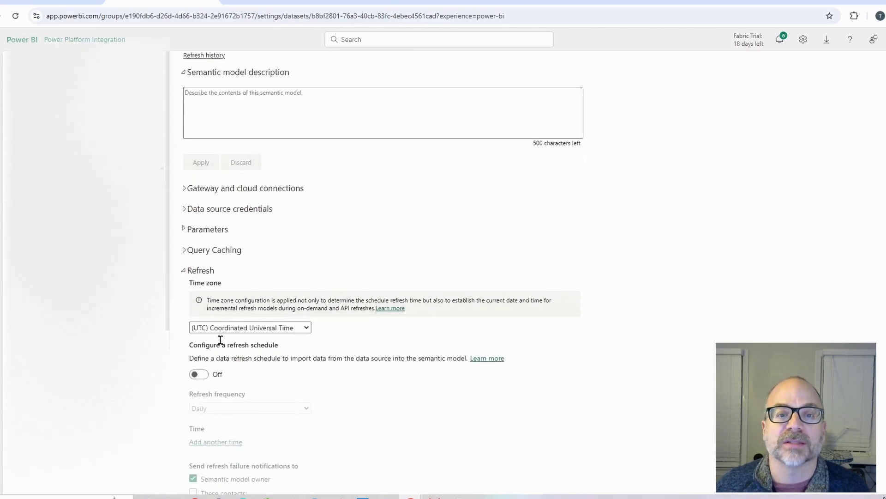
pyautogui.click(200, 377)
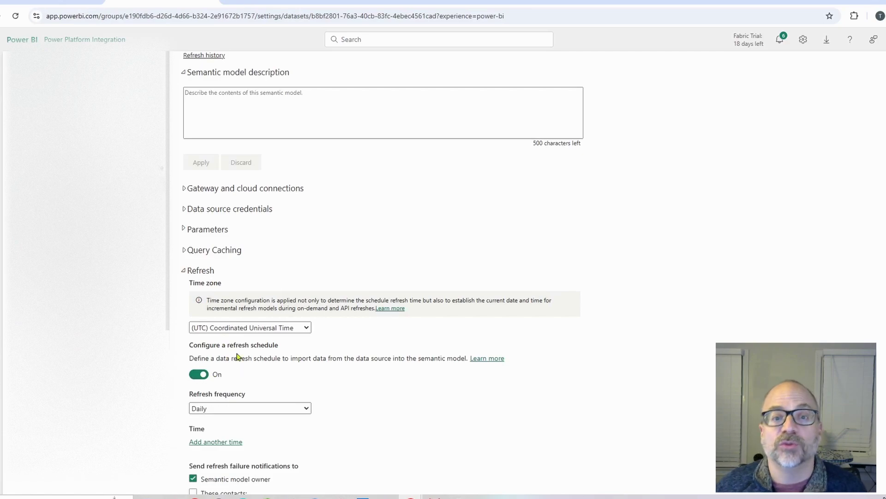
pyautogui.scroll(-3, 235, 357)
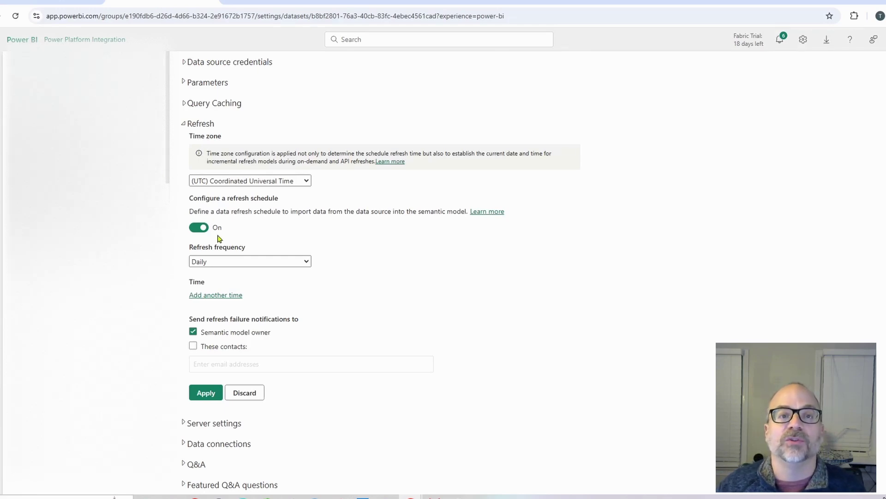
# Return to the Scratch Folder list via the Power Platform Integration workspace link
pyautogui.click(107, 40)
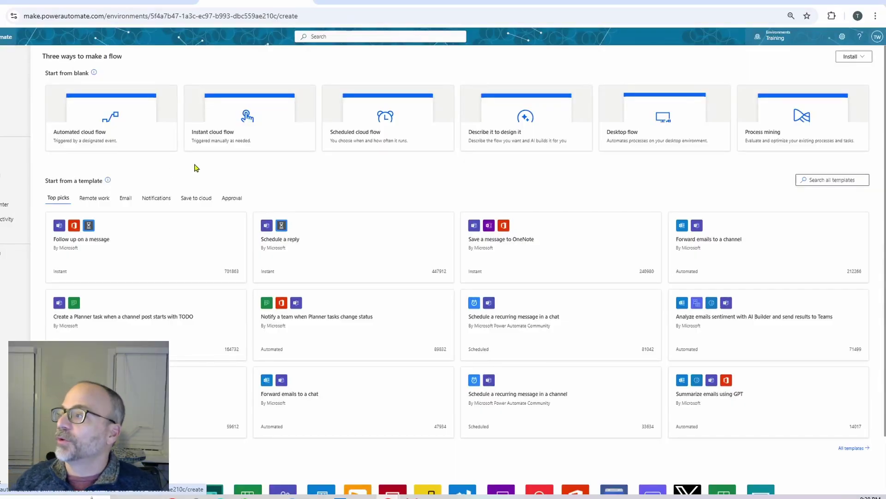
# Create a blank automated cloud flow and switch to the classic designer without saving
pyautogui.click(88, 135)
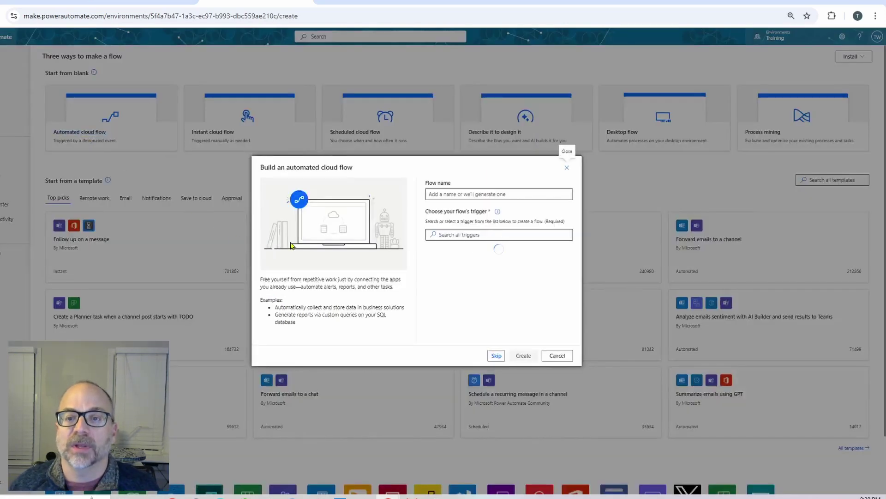
pyautogui.click(497, 356)
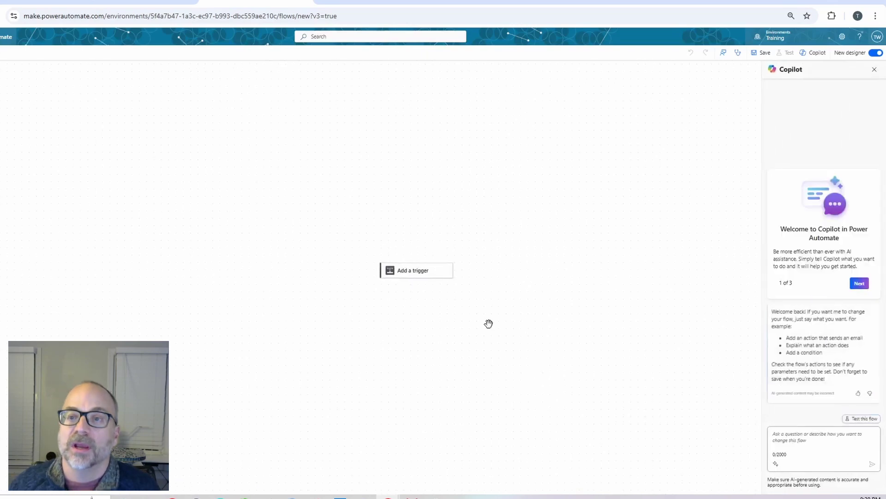
pyautogui.click(873, 54)
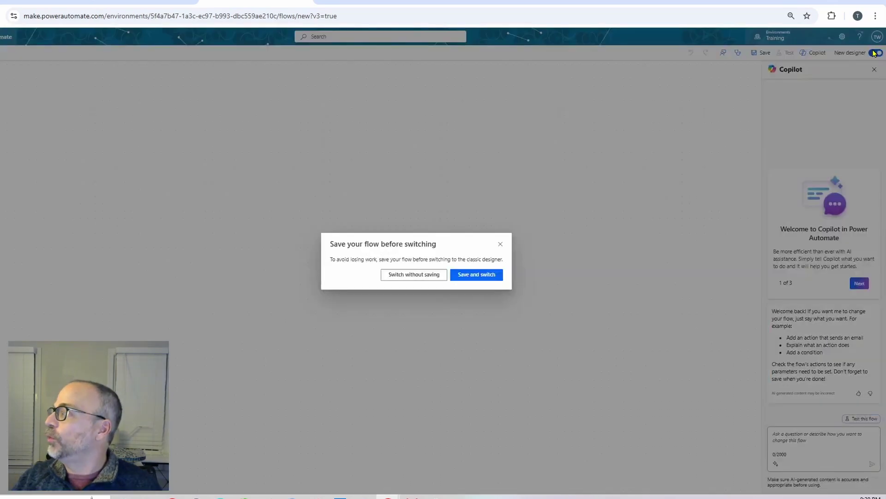
pyautogui.click(412, 276)
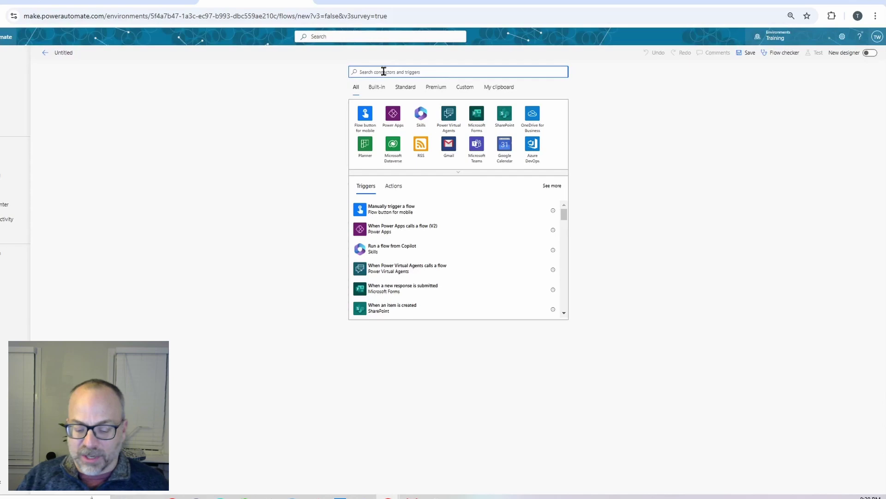
# Use the Power Query Dataflows 'When a dataflow refresh completes' trigger, after checking Power BI's triggers
pyautogui.write('power bi')
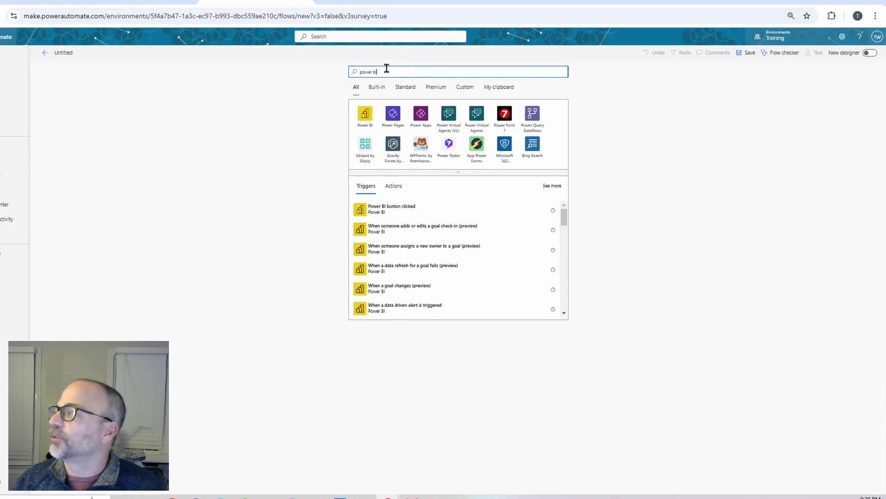
pyautogui.click(365, 116)
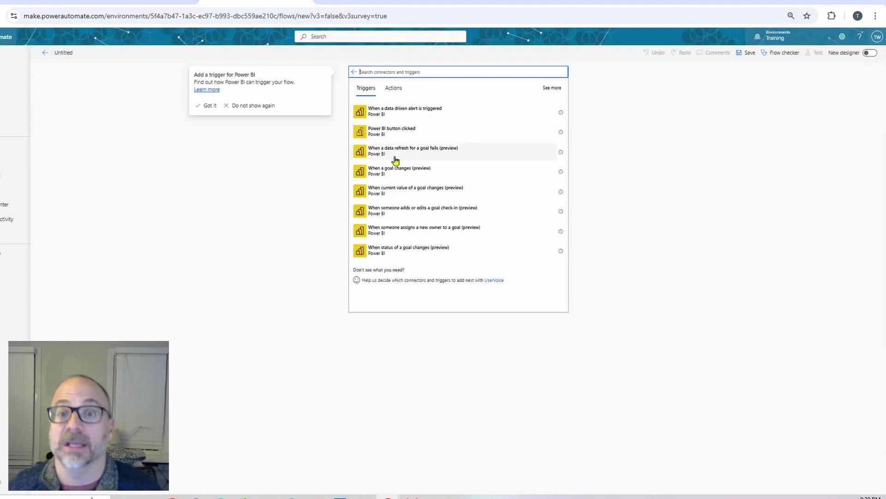
pyautogui.click(353, 72)
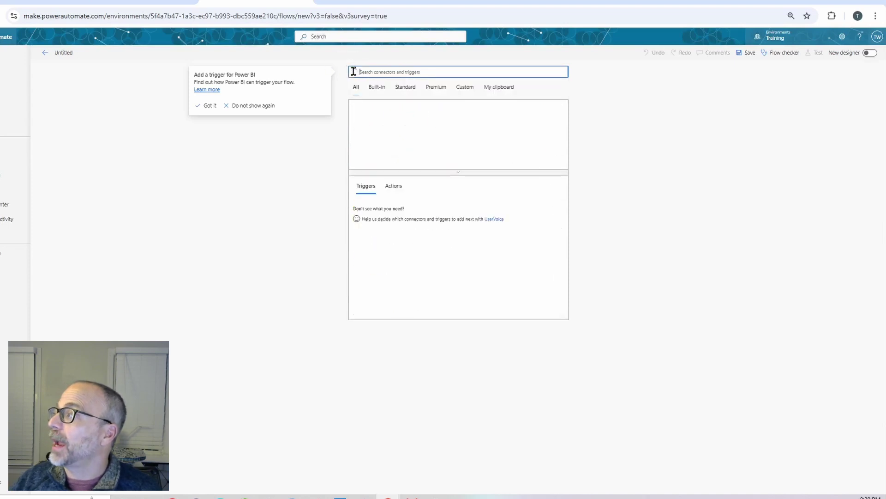
pyautogui.write('dataflow')
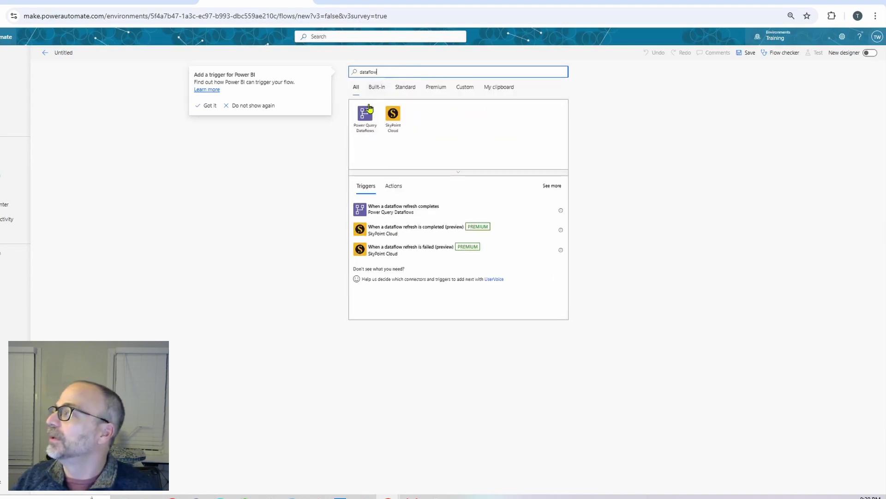
pyautogui.click(366, 111)
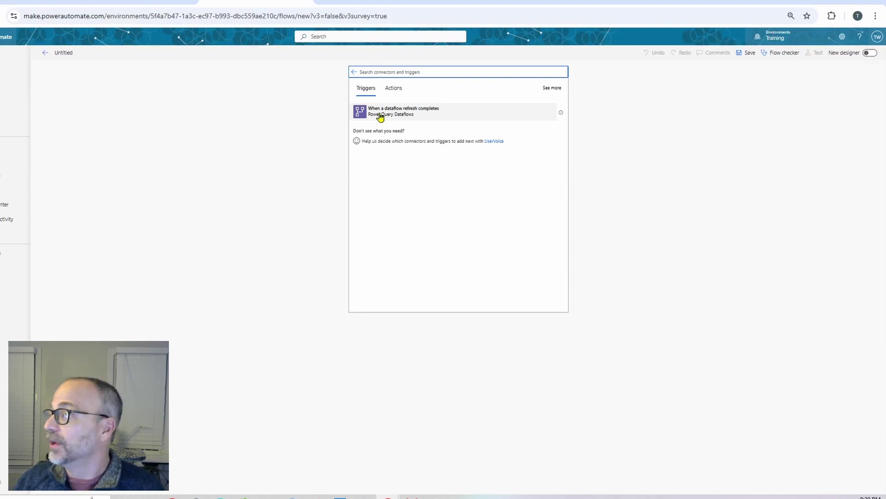
pyautogui.click(381, 117)
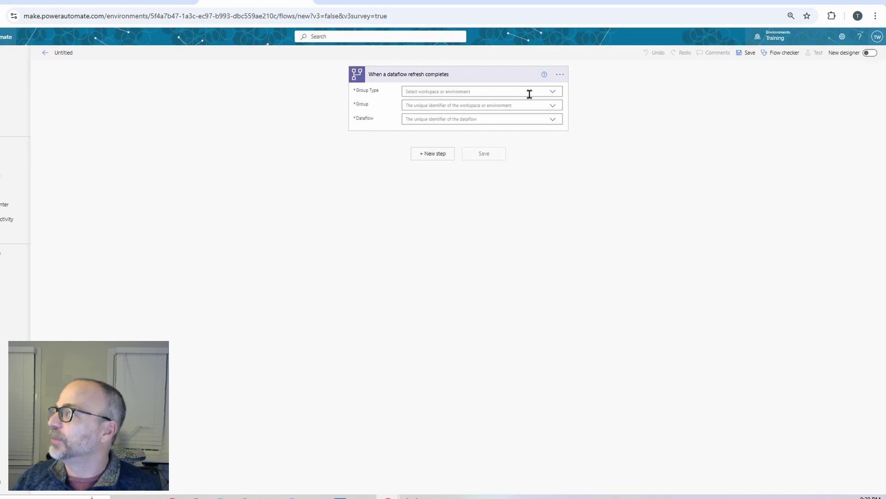
# Set the trigger to Group Type Workspace, Group Power Platform Integration, Dataflow Test Dataflow 1
pyautogui.click(554, 93)
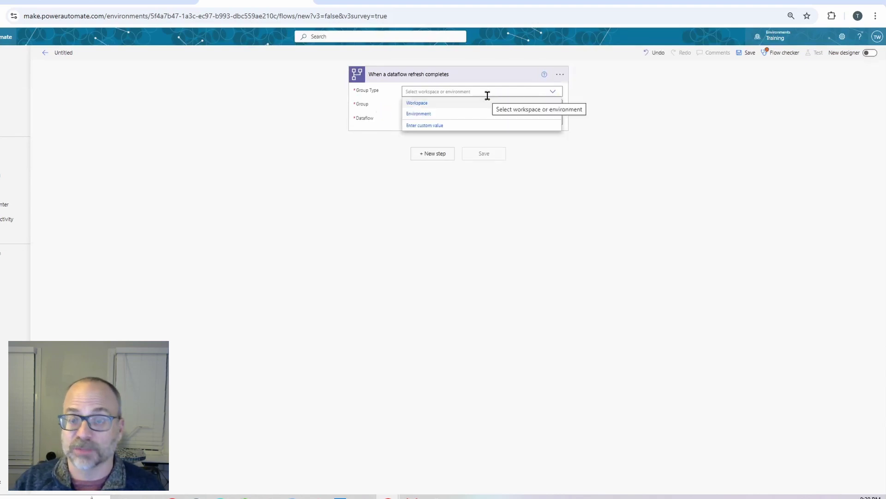
pyautogui.click(432, 103)
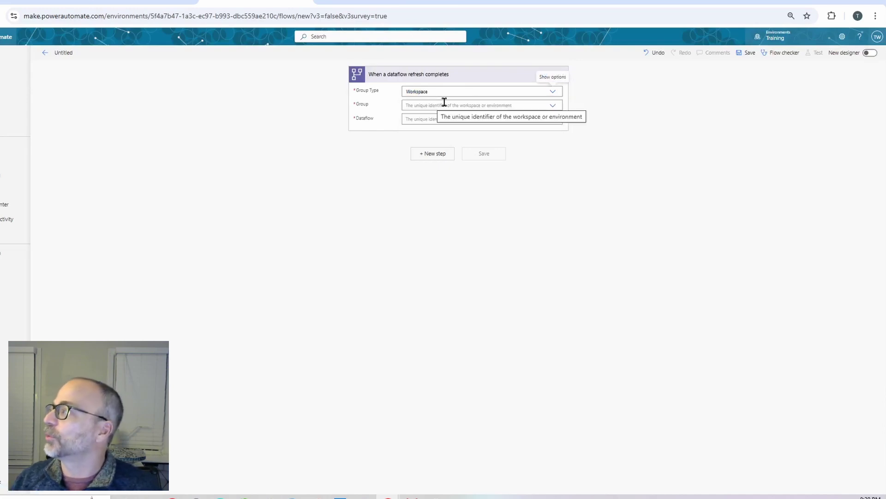
pyautogui.click(552, 107)
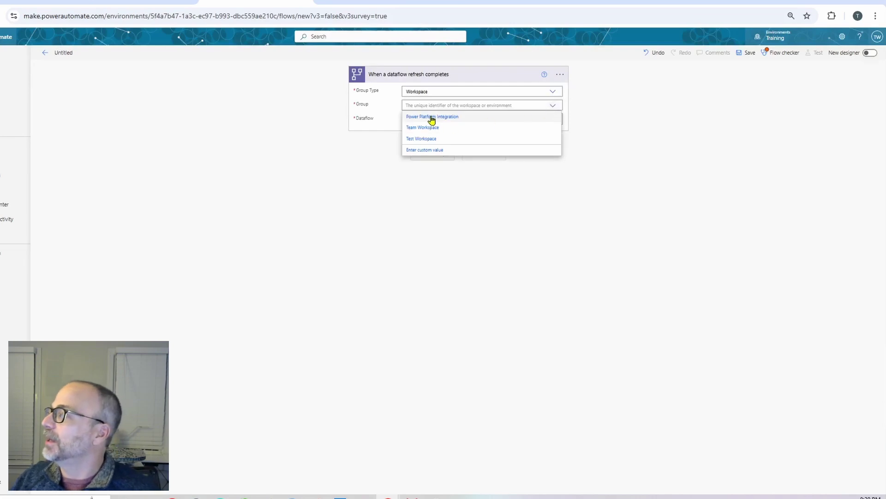
pyautogui.click(431, 117)
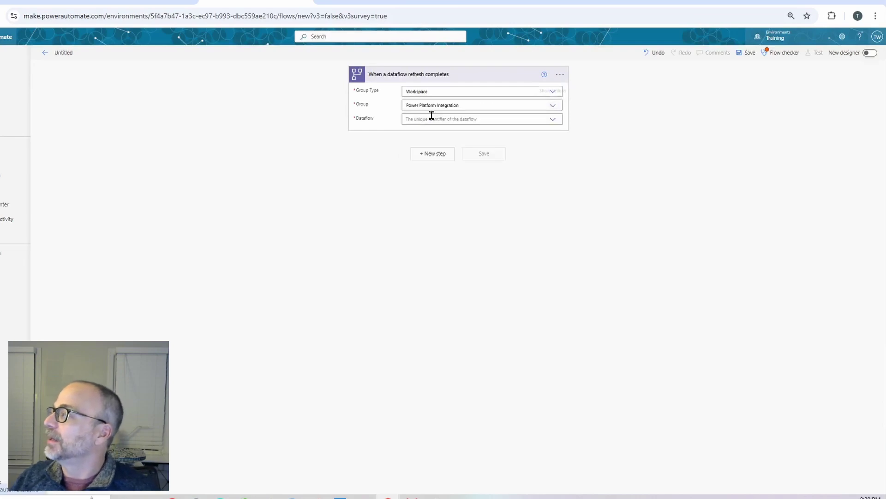
pyautogui.click(553, 119)
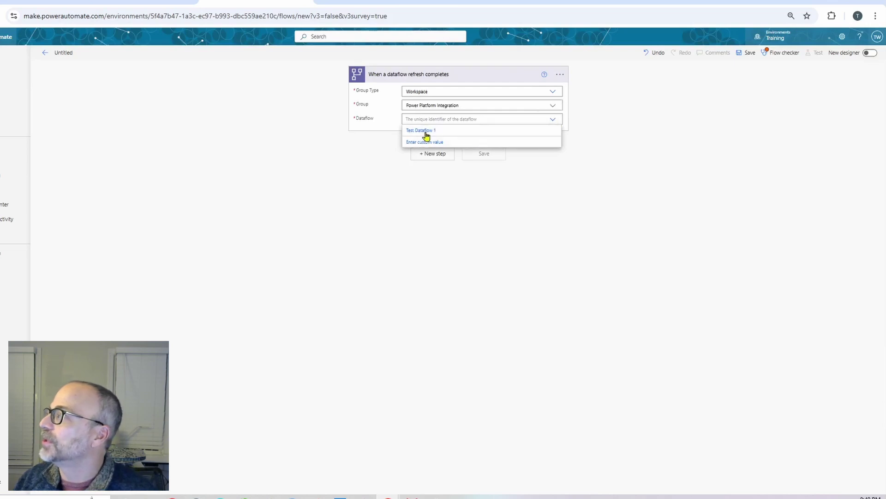
pyautogui.click(424, 132)
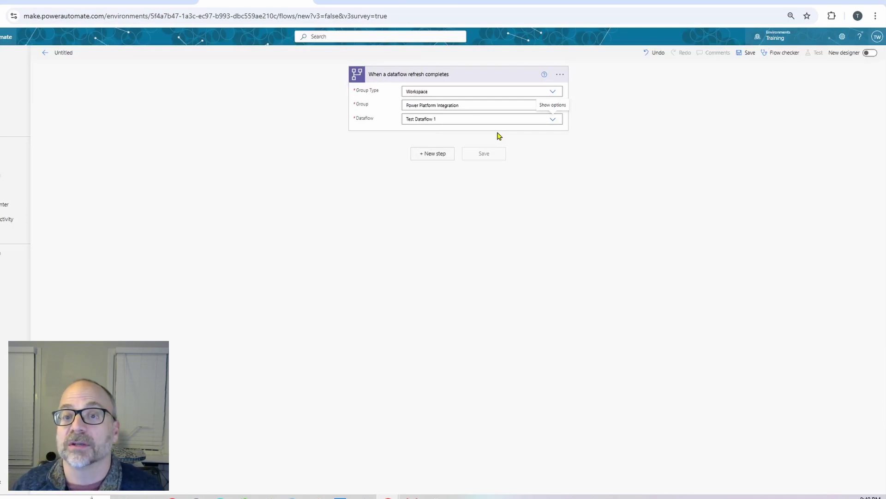
# Add a new step below the trigger and search operations for 'send an email'
pyautogui.click(433, 155)
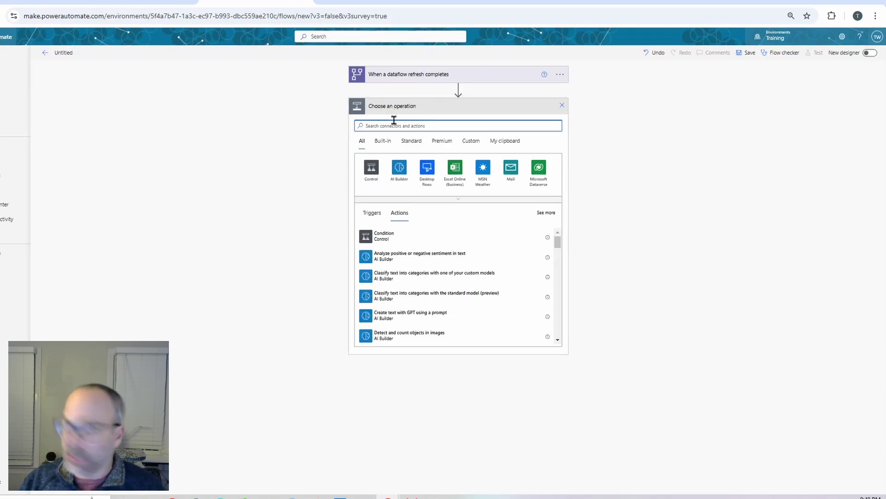
pyautogui.write('serd an emai')
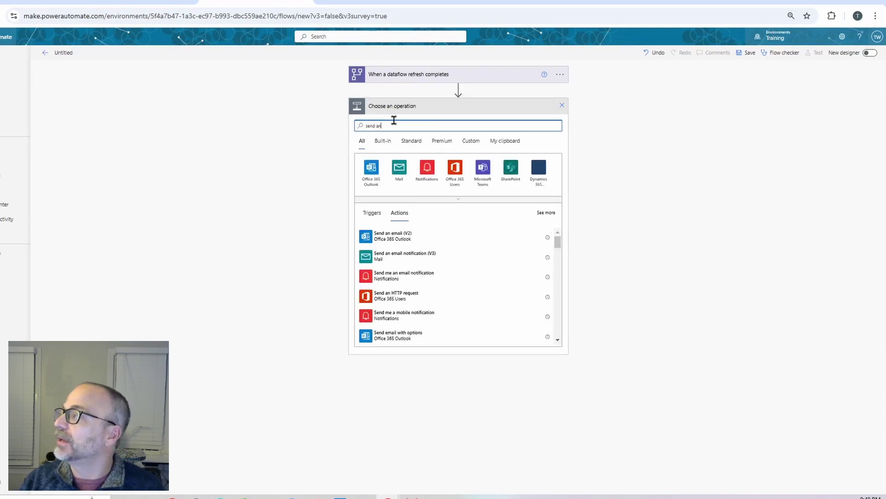
pyautogui.write('l')
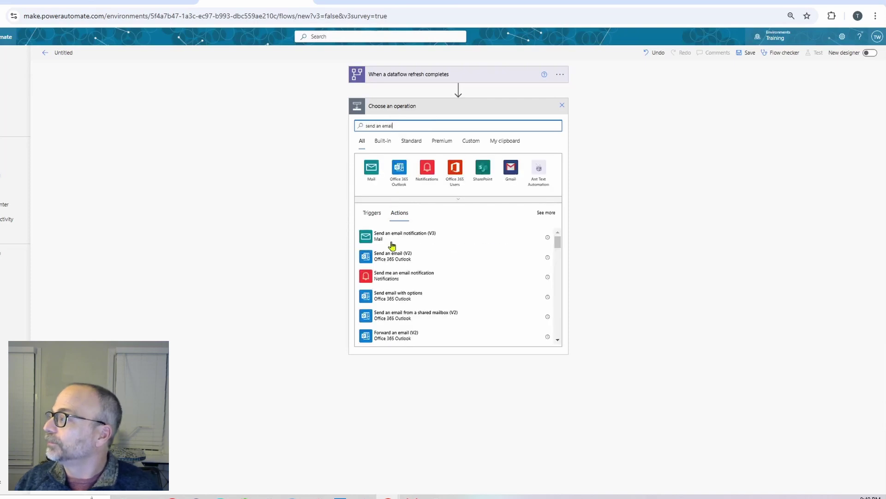
# Add Send an email (V2), pick a suggested recipient, and begin the subject 'Refresh complete for'
pyautogui.click(396, 258)
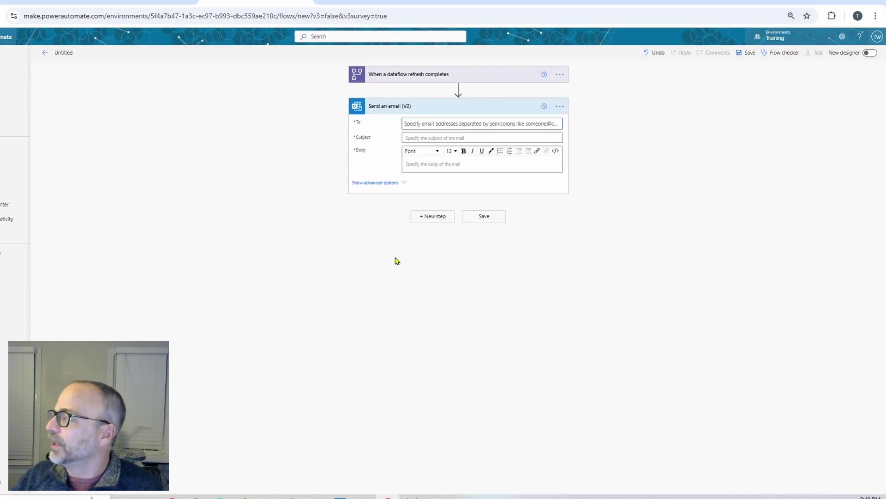
pyautogui.click(432, 123)
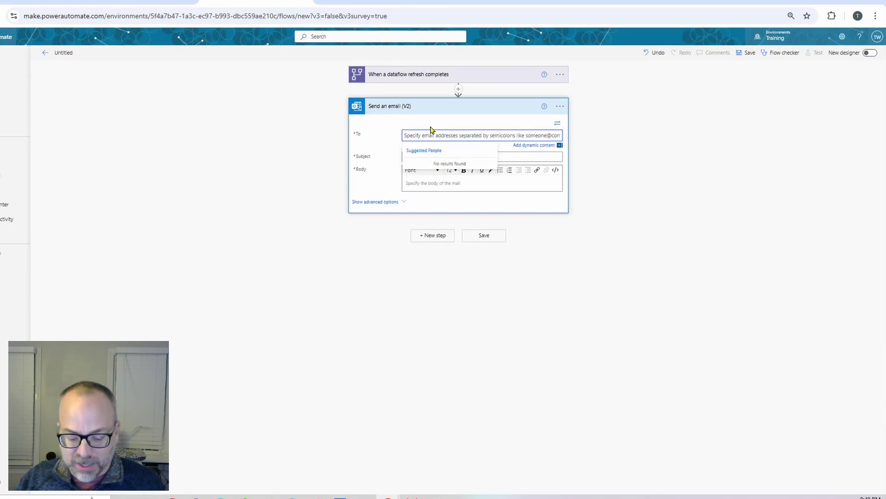
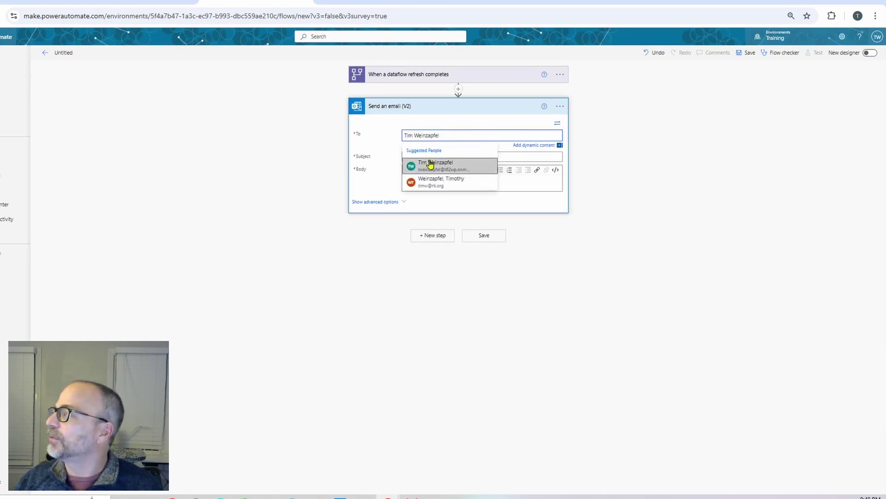
pyautogui.click(431, 161)
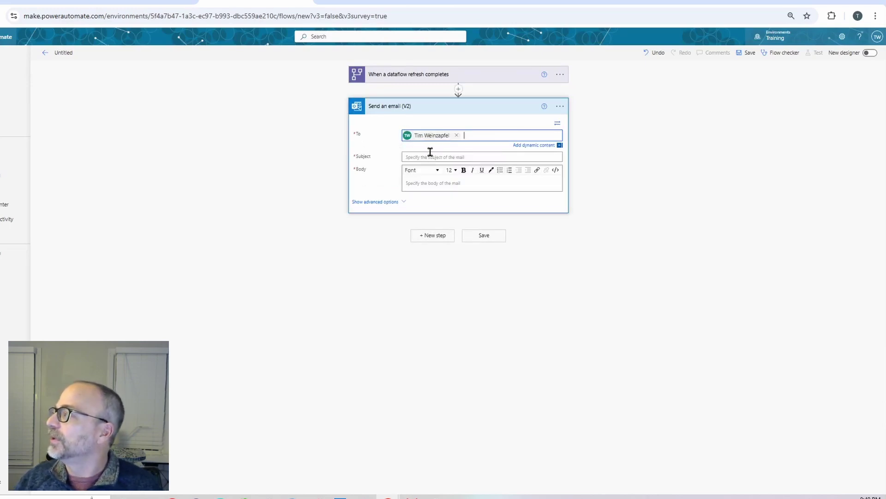
pyautogui.click(425, 158)
pyautogui.write('R')
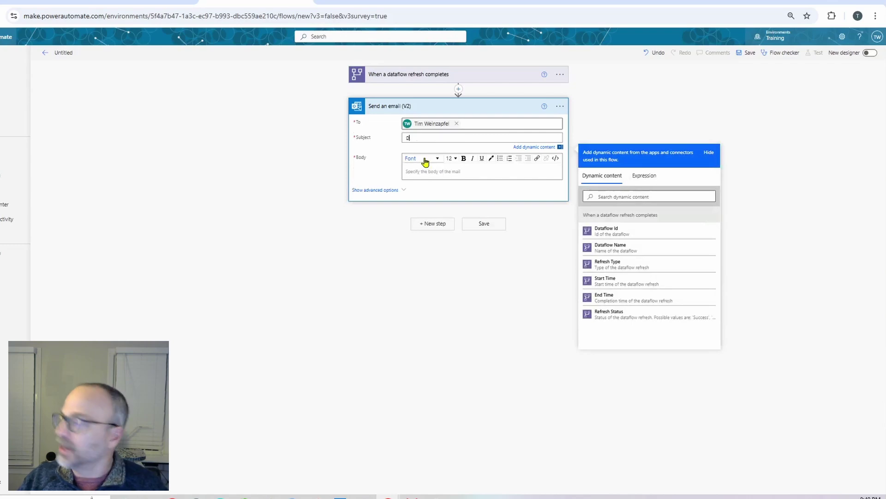
pyautogui.write('efresh complete for')
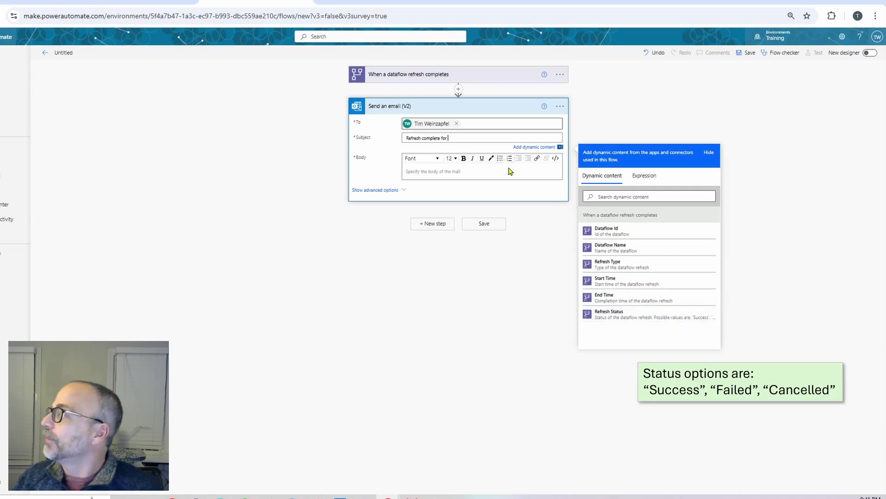
# Append Dataflow Name to the subject; start the body 'Here is the result:' with a Start Time line
pyautogui.click(612, 247)
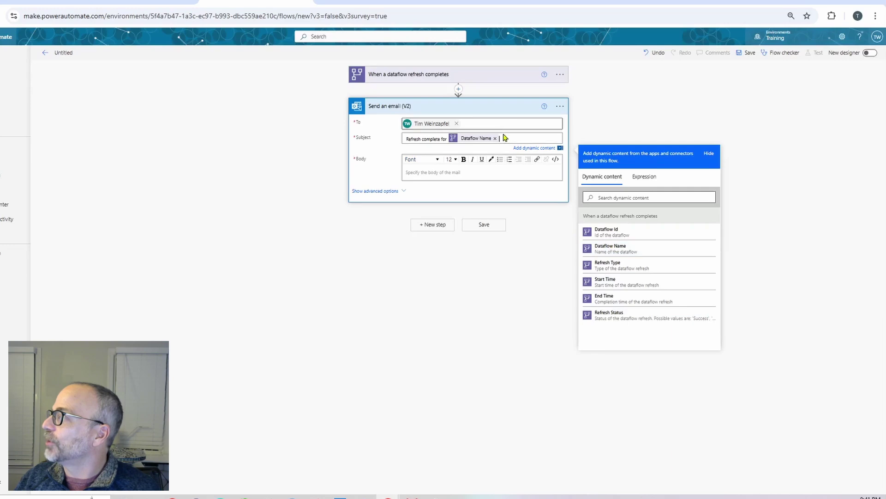
pyautogui.click(440, 172)
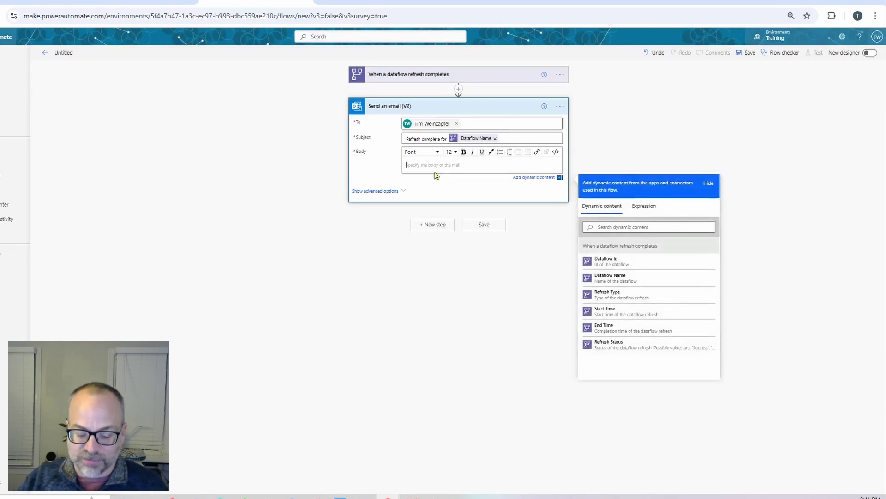
pyautogui.write('Here is the result:')
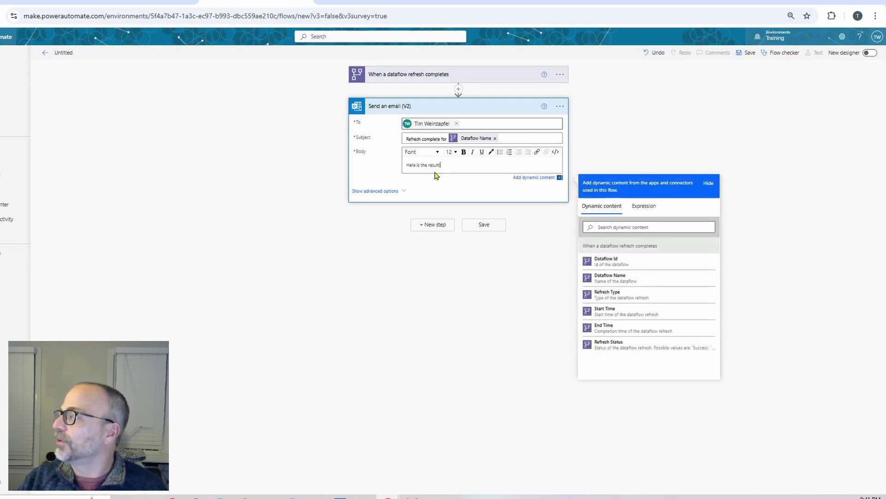
pyautogui.press('Return')
pyautogui.write('S')
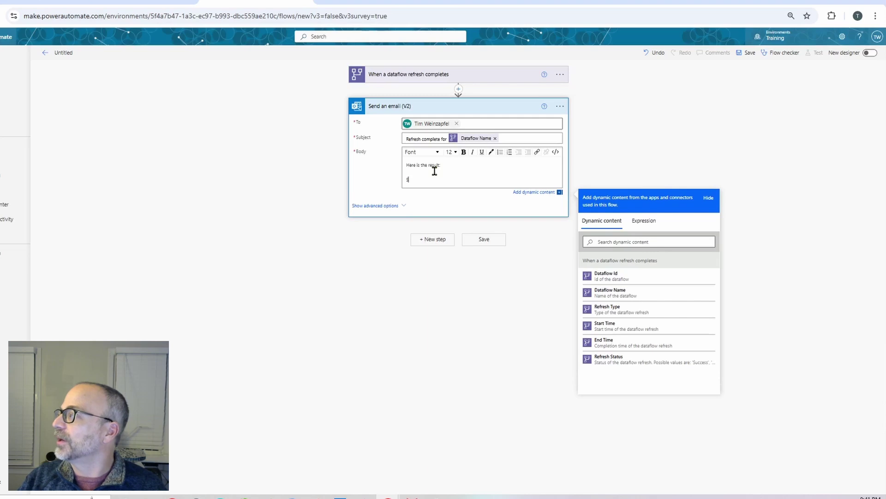
pyautogui.write('tattart Time:')
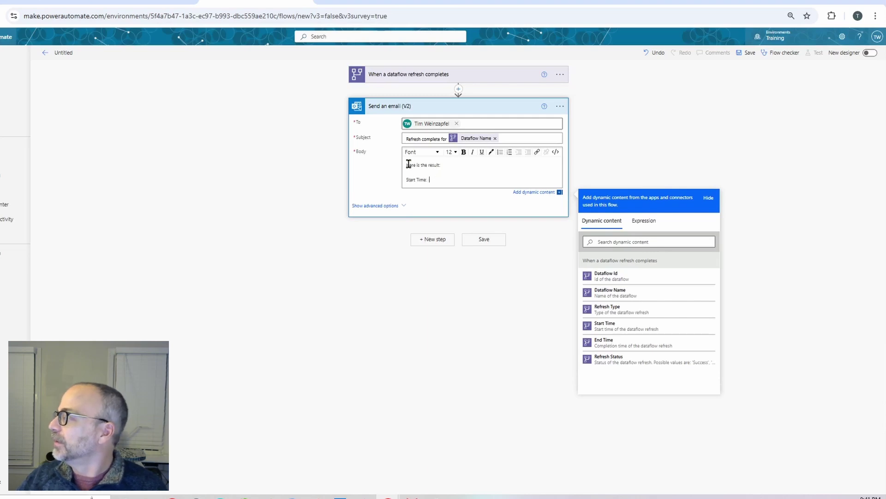
pyautogui.click(613, 327)
# Add body lines 'End Date:' with End Time and 'Status:' with Refresh Status
pyautogui.press('Return')
pyautogui.write('E')
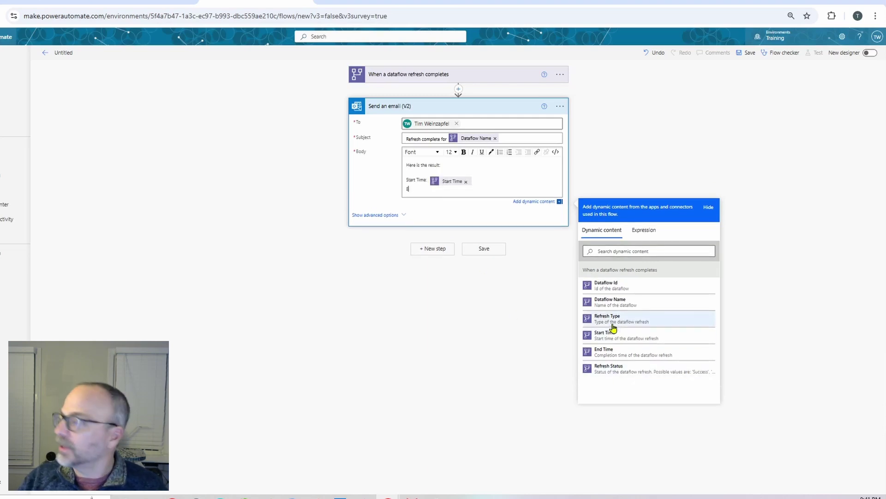
pyautogui.write('nd Date:')
pyautogui.click(612, 351)
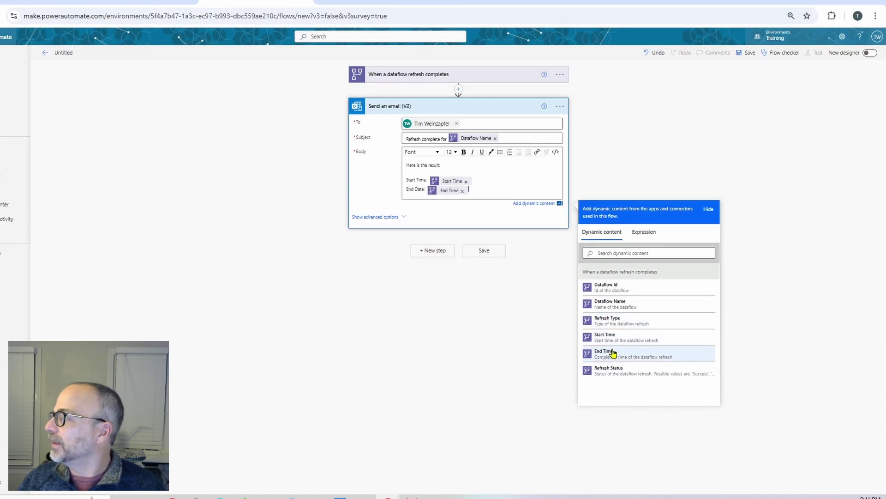
pyautogui.press('Return')
pyautogui.write('Status:')
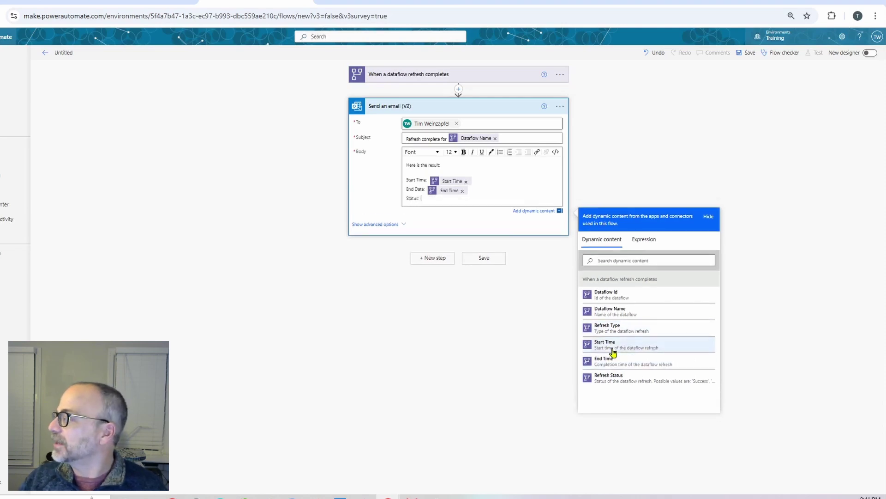
pyautogui.click(608, 377)
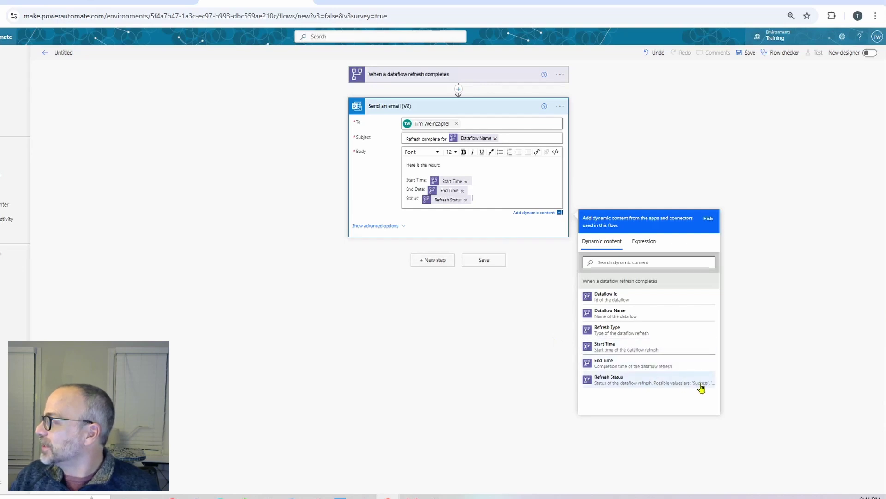
# Add a Control Condition testing Refresh Status is equal to 'Success'
pyautogui.click(431, 261)
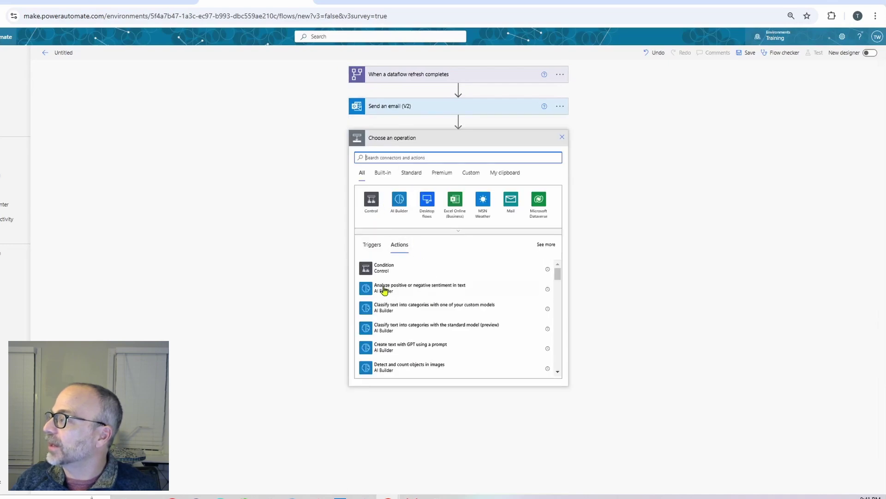
pyautogui.click(371, 200)
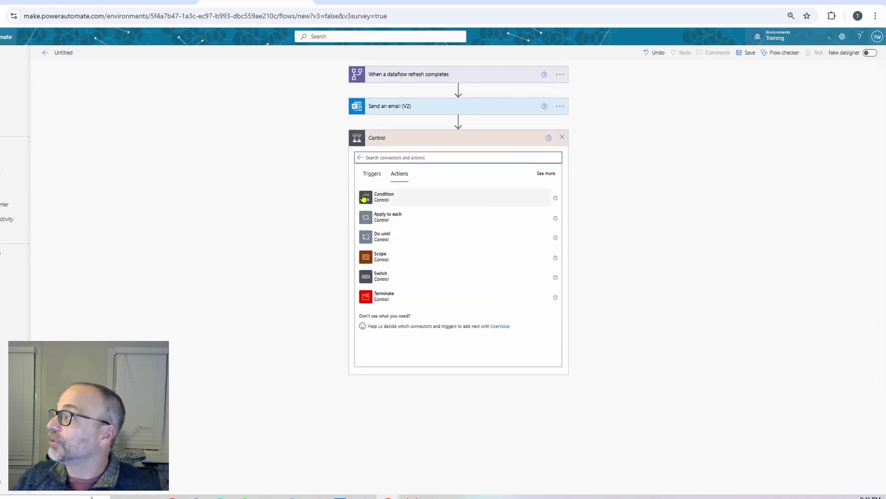
pyautogui.click(365, 198)
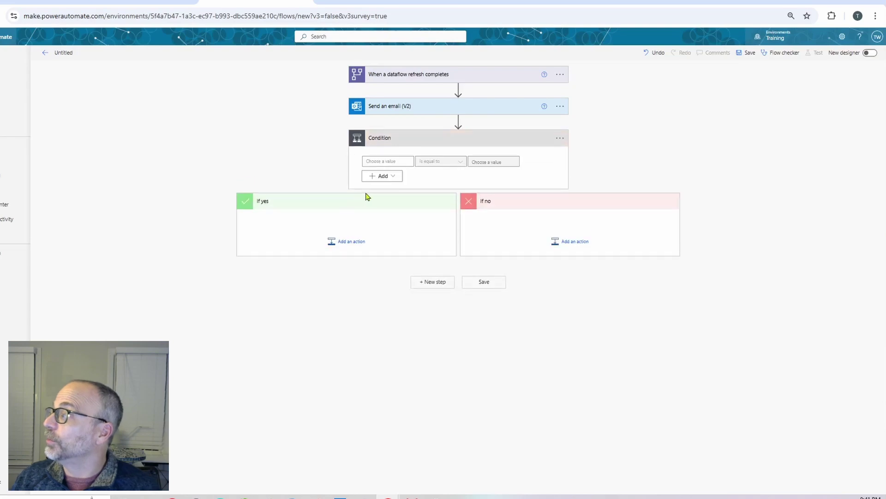
pyautogui.click(405, 162)
pyautogui.click(467, 336)
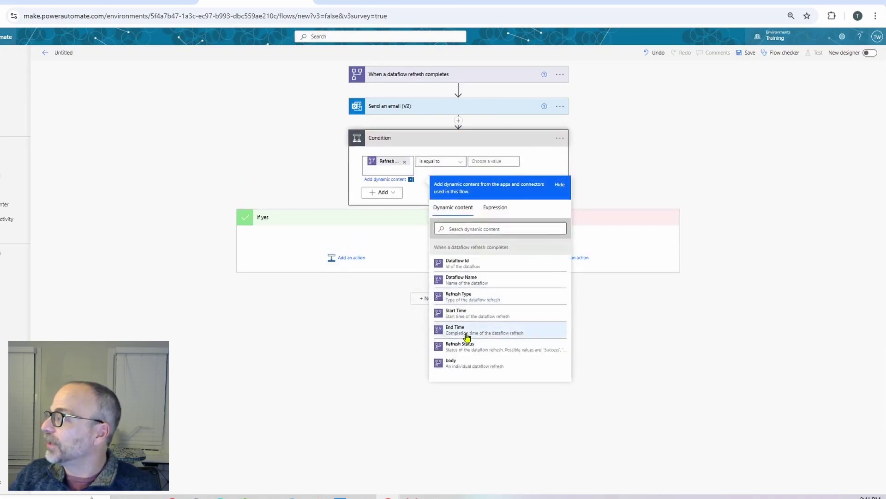
pyautogui.click(487, 161)
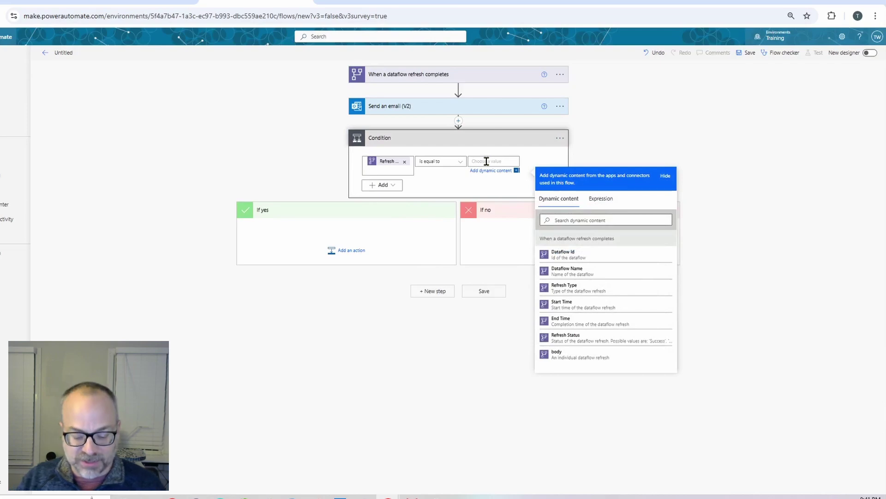
pyautogui.write('Success')
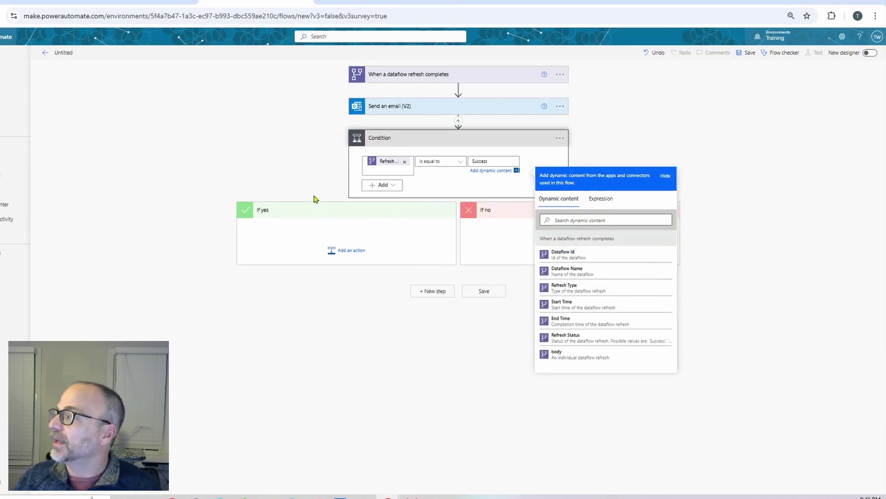
pyautogui.click(308, 211)
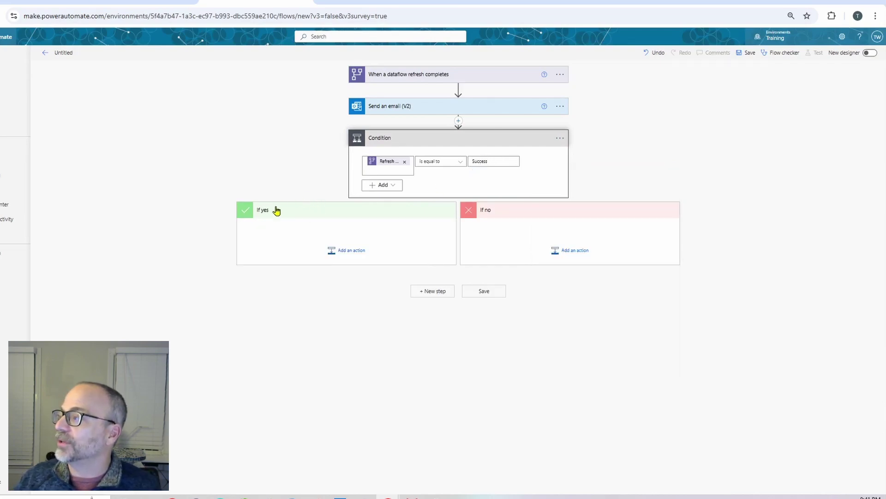